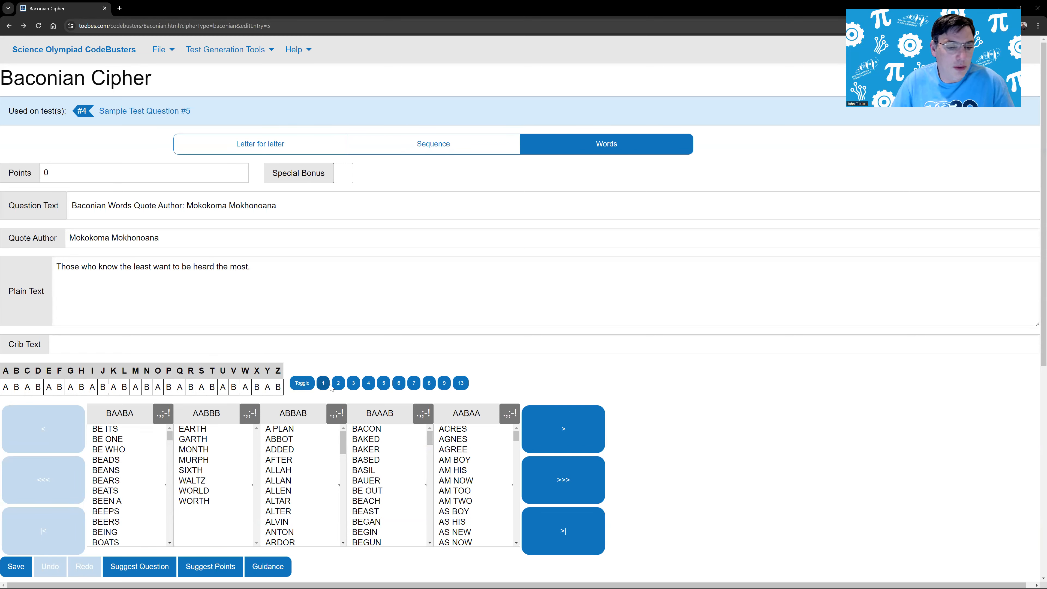
Try the A/B alphabet patterns alternating every 2, 3, 13 and 1 letters, and swap the A and B assignments.
click(339, 384)
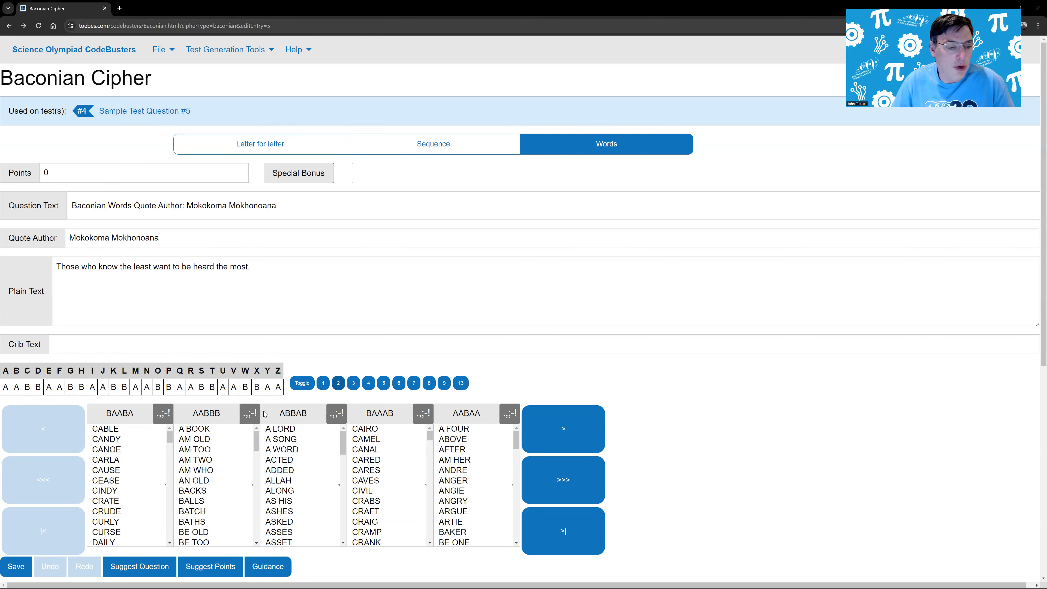
click(354, 384)
click(460, 384)
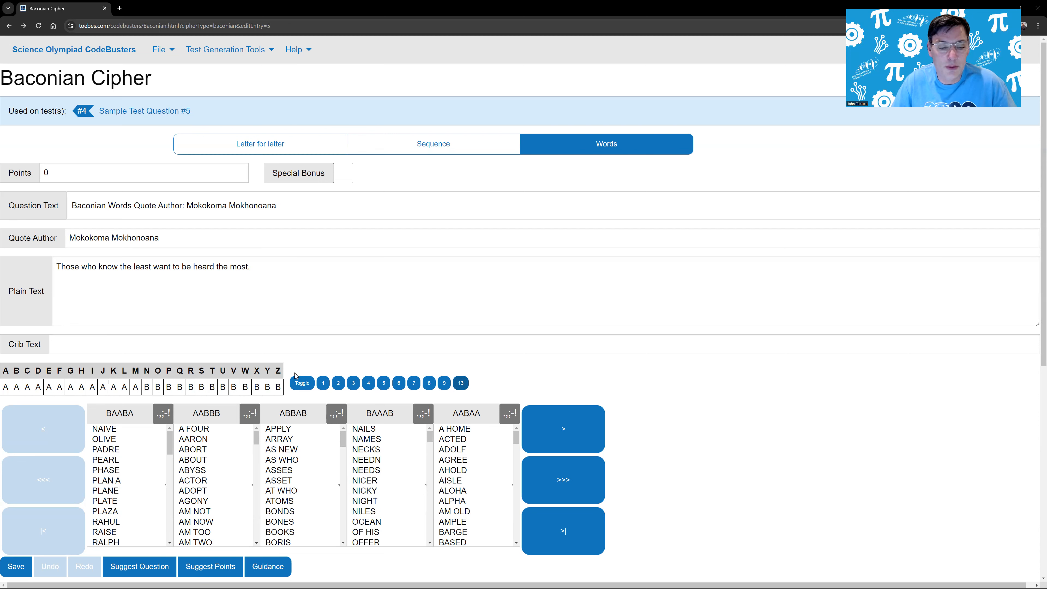
click(324, 383)
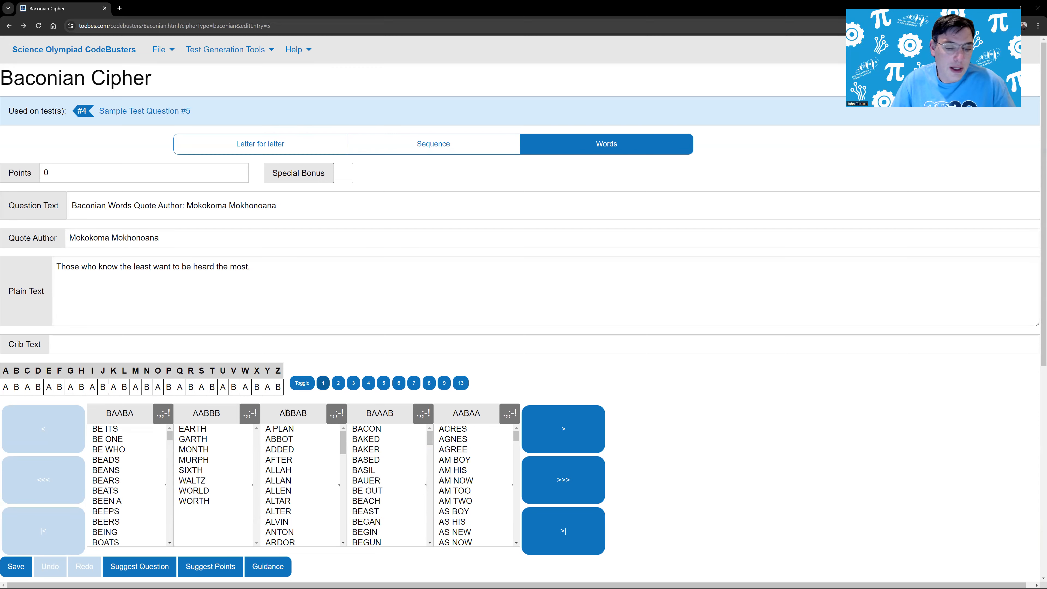
click(298, 385)
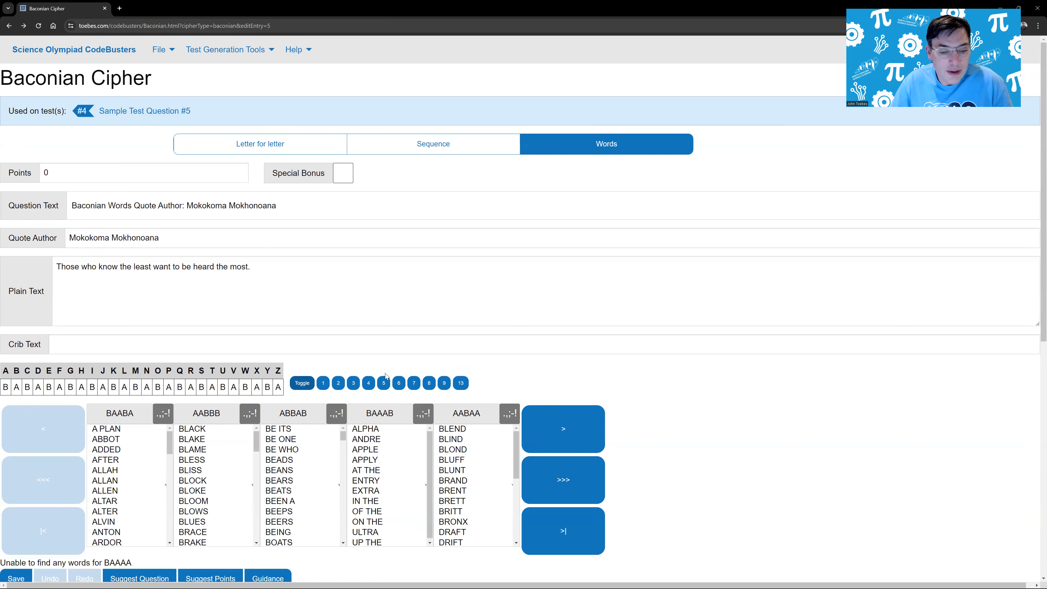
Apply the alphabet pattern that alternates A and B every 3 letters, and set the crib text to THOS.
click(353, 385)
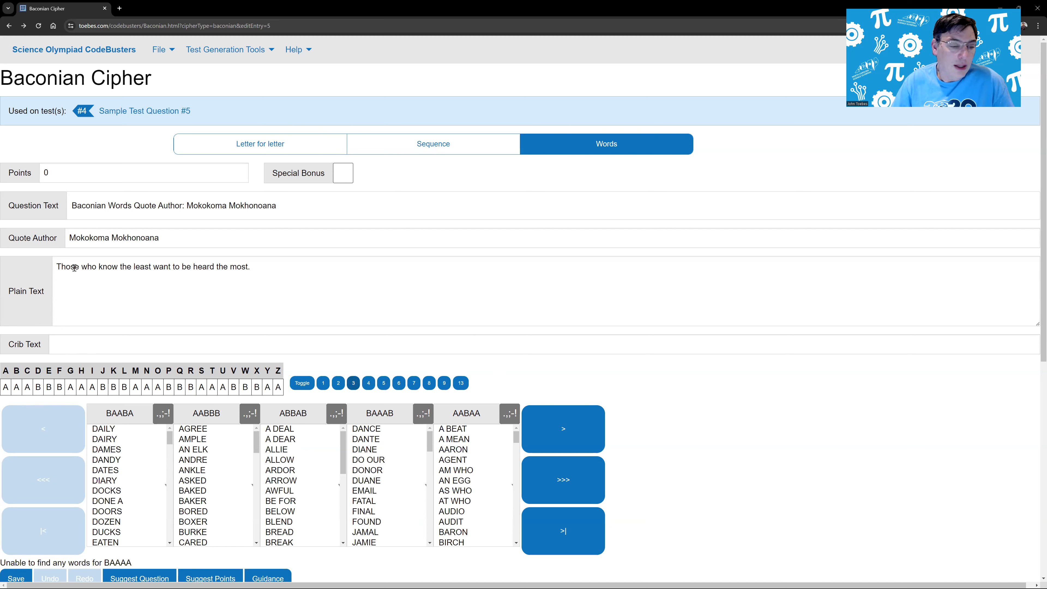
click(73, 349)
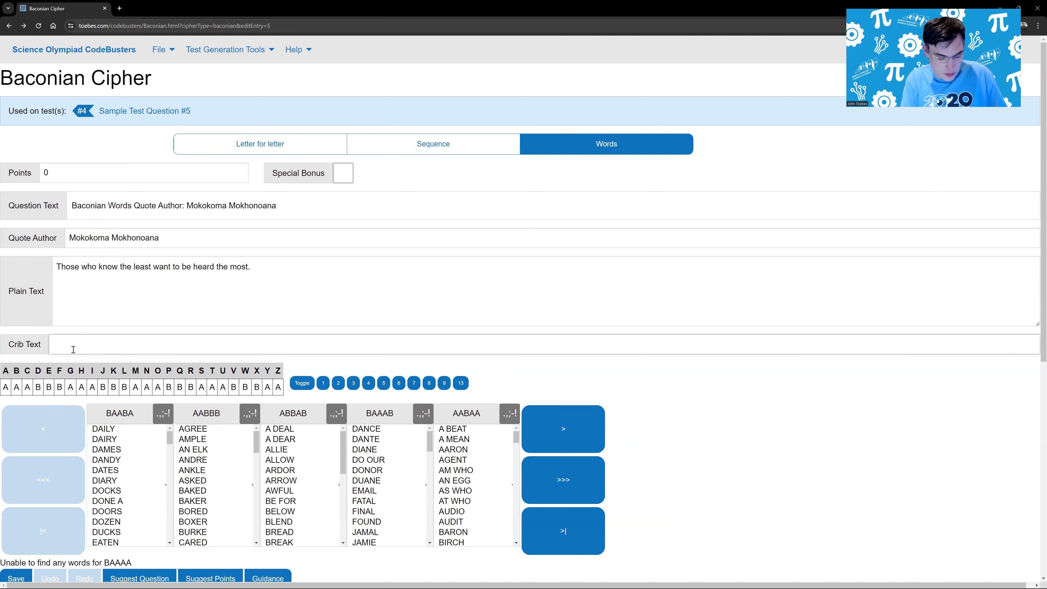
text(THOS)
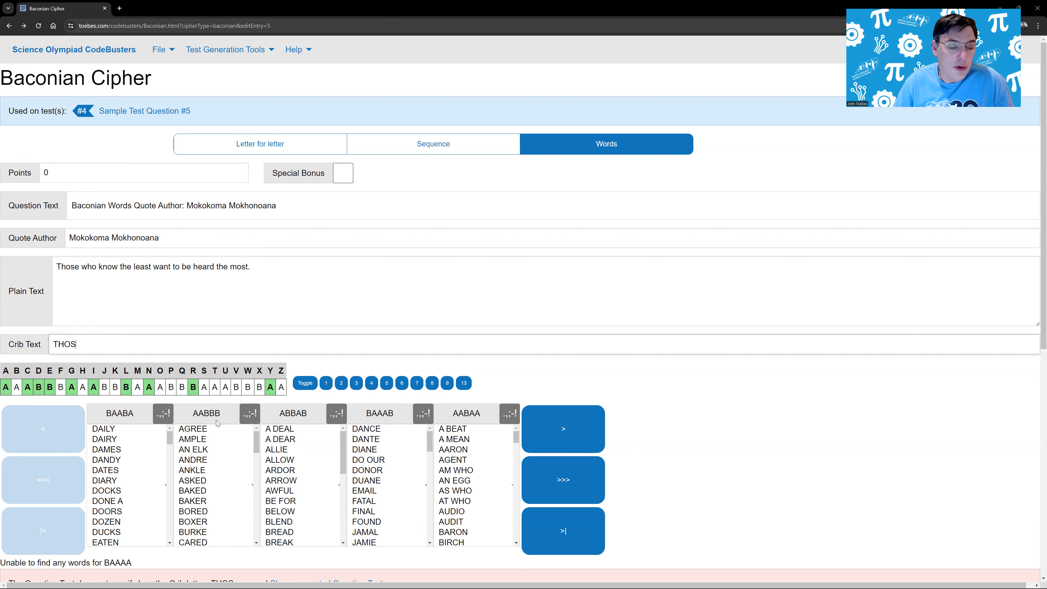
Choose FAIRY as the first cipher word, encoding the letter T as BAABA.
scroll(158, 489, down, 2)
scroll(474, 450, down, 1)
scroll(641, 421, down, 1)
scroll(641, 421, down, 2)
scroll(32, 491, down, 1)
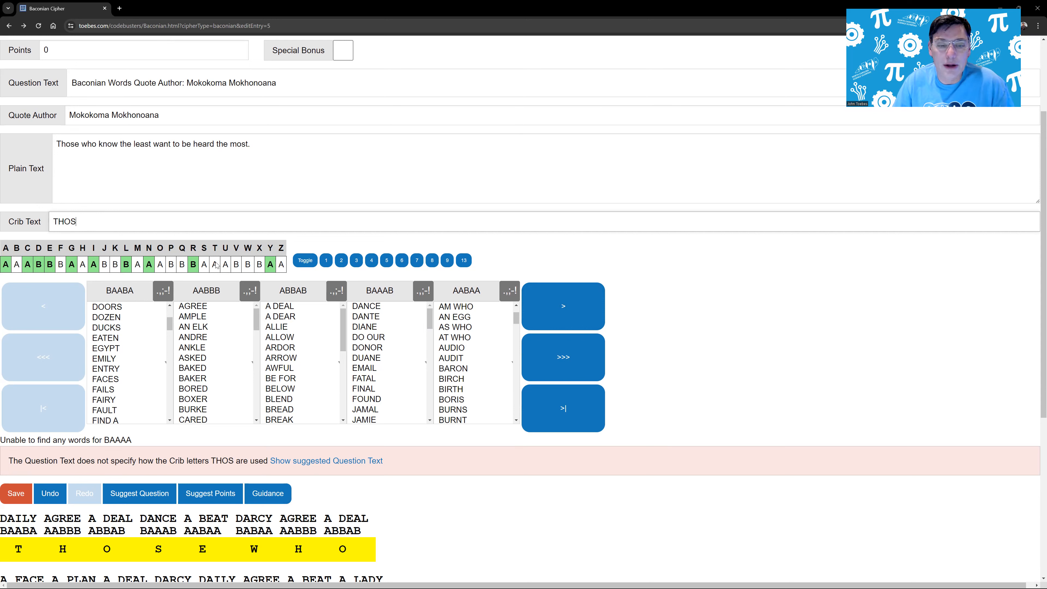
drag(172, 323, 174, 318)
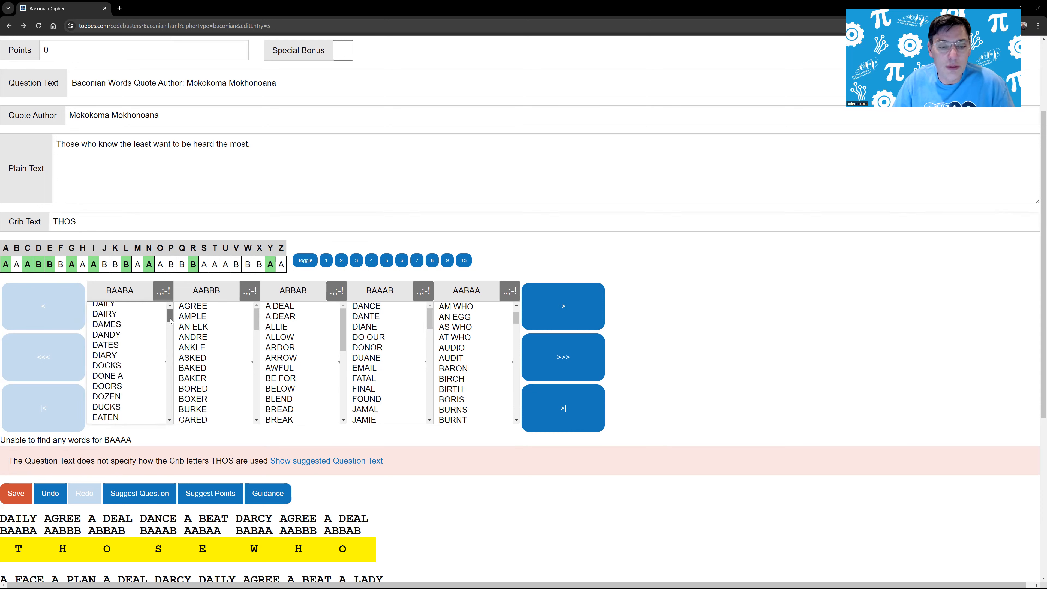
drag(169, 321, 178, 377)
scroll(151, 377, up, 10)
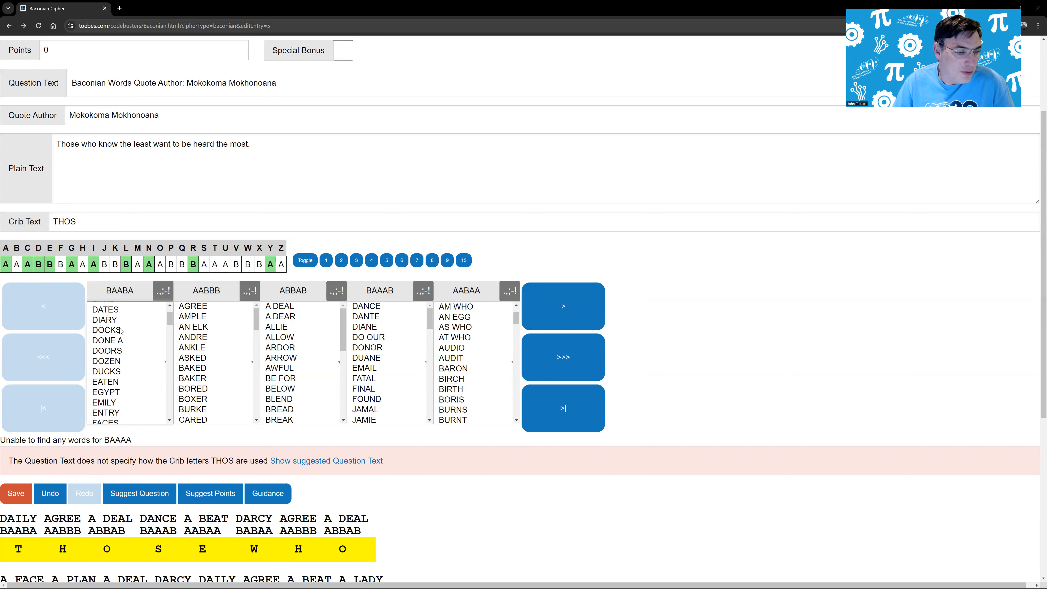
scroll(129, 363, down, 3)
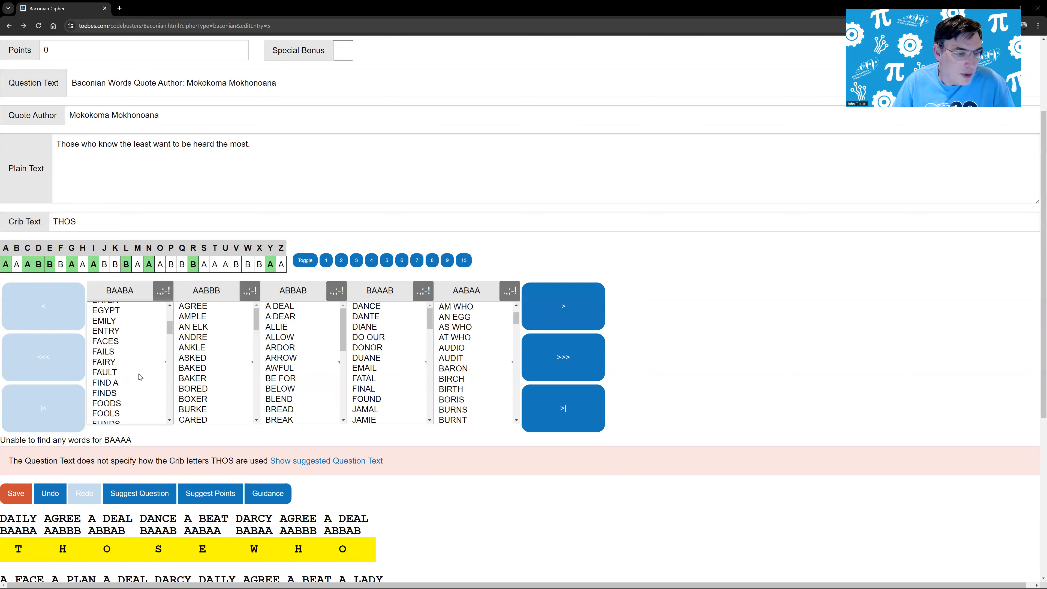
click(109, 363)
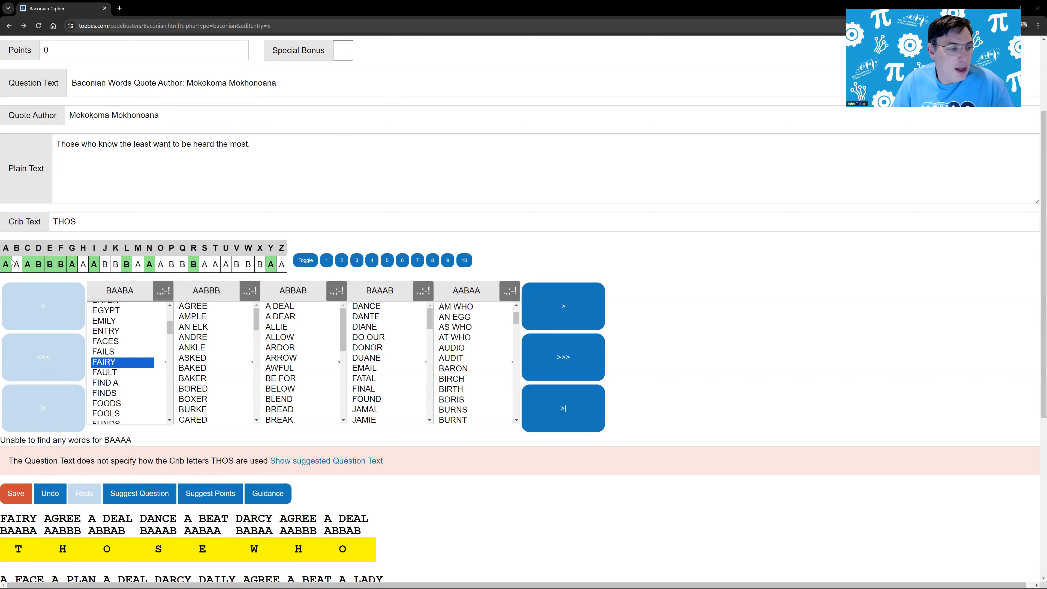
Choose BOXER as the second cipher word (AABBB) and UP FOR as the third (ABBAB).
scroll(248, 332, up, 3)
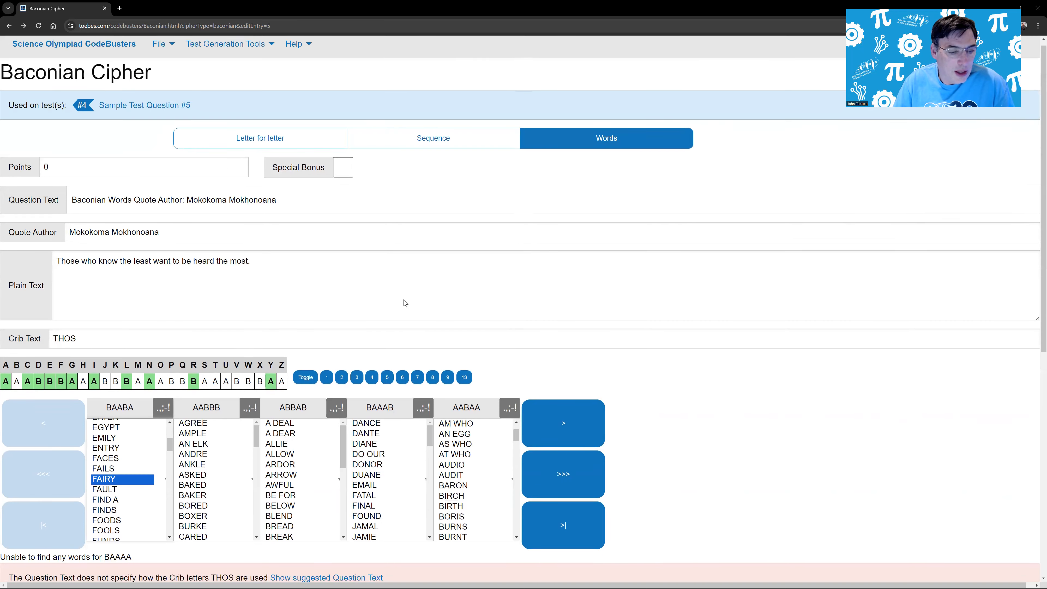
scroll(371, 313, down, 2)
scroll(225, 414, down, 3)
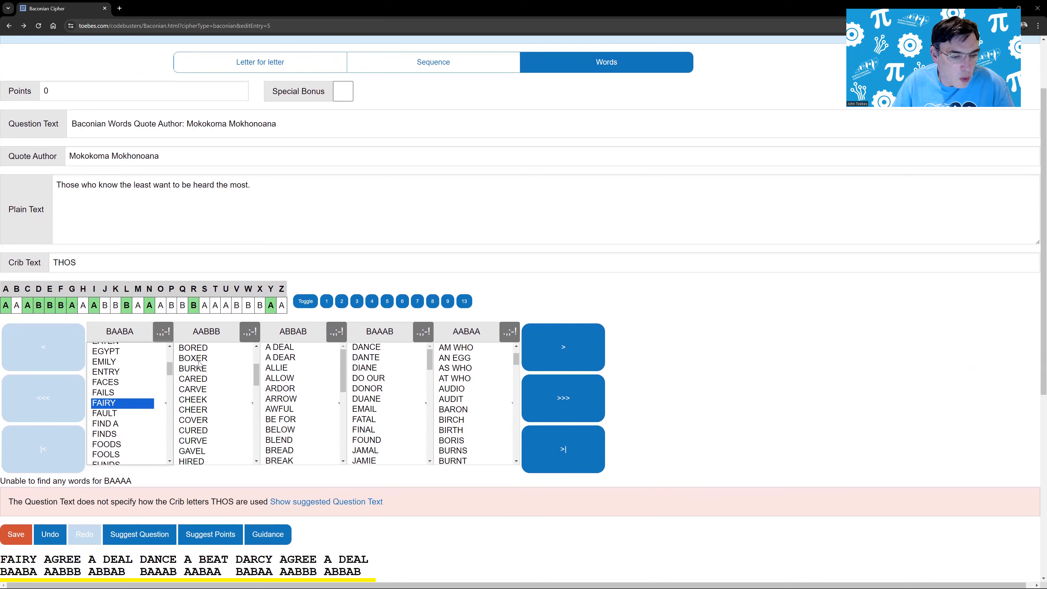
click(200, 361)
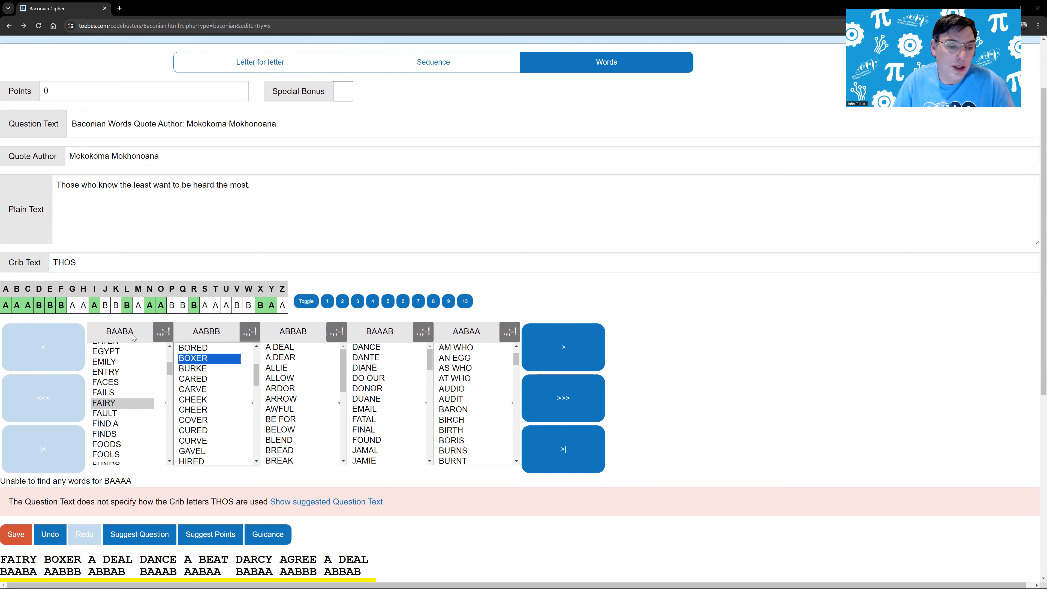
mouse_move(344, 371)
mouse_down()
mouse_move(344, 412)
mouse_move(342, 361)
mouse_move(344, 377)
mouse_up()
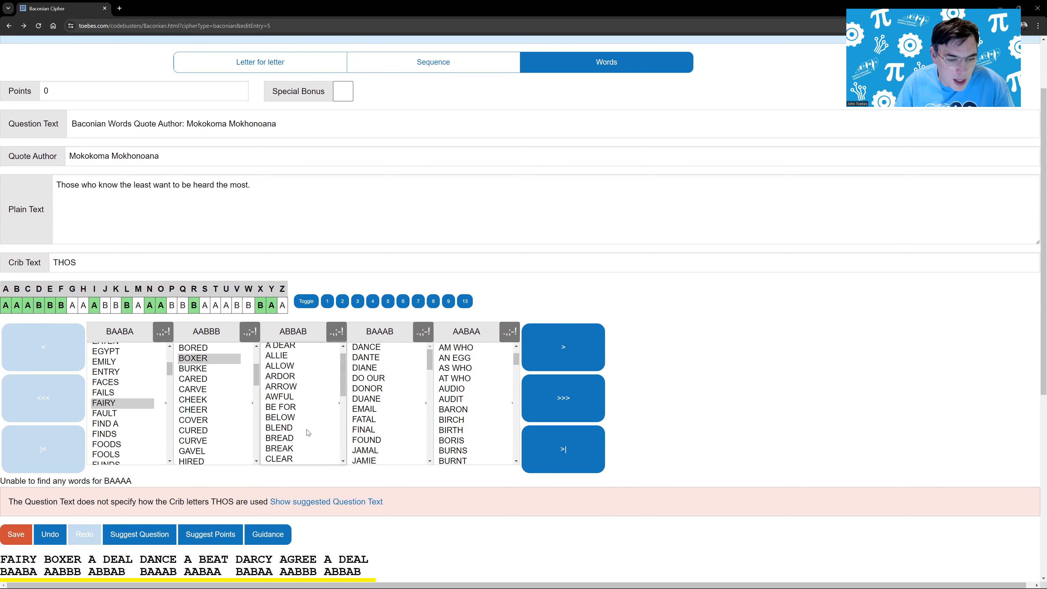
drag(345, 377, 348, 451)
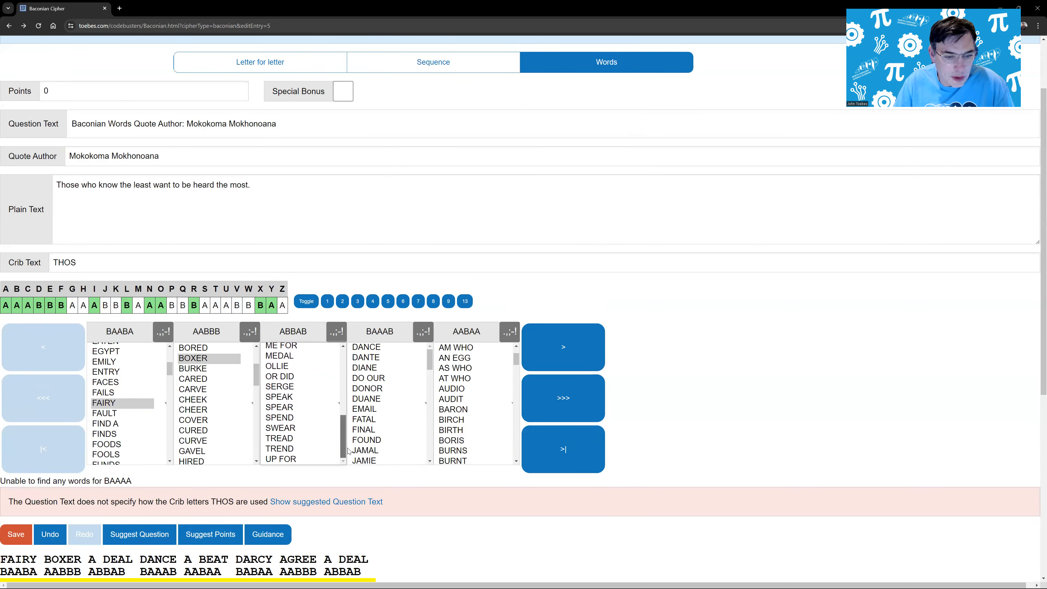
click(281, 459)
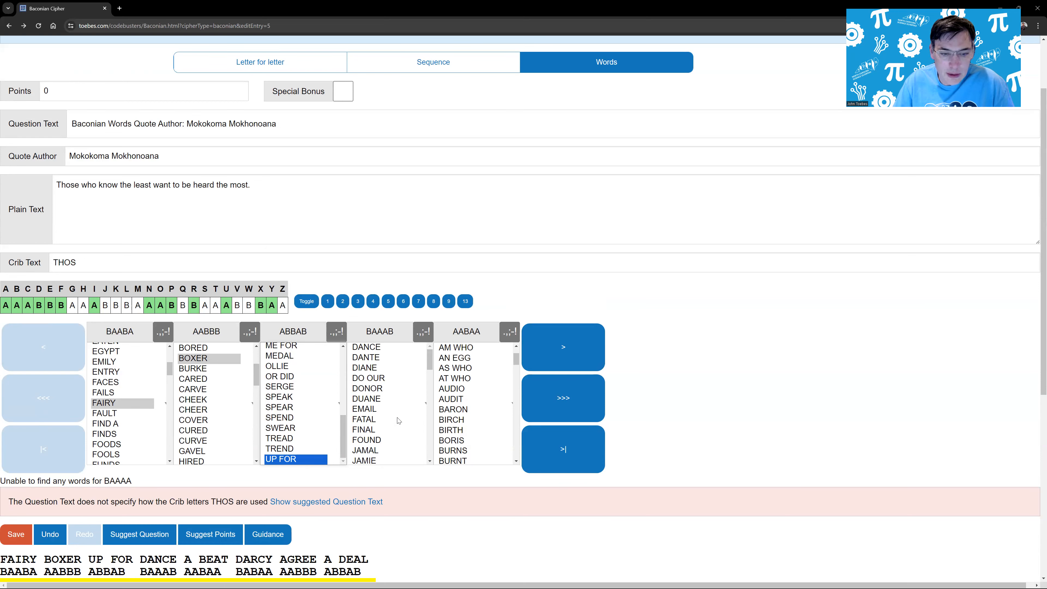
Try FATAL as the fourth cipher word (BAAAB), return it to DANCE, and choose IS PUT for the fifth (AABAA).
click(366, 421)
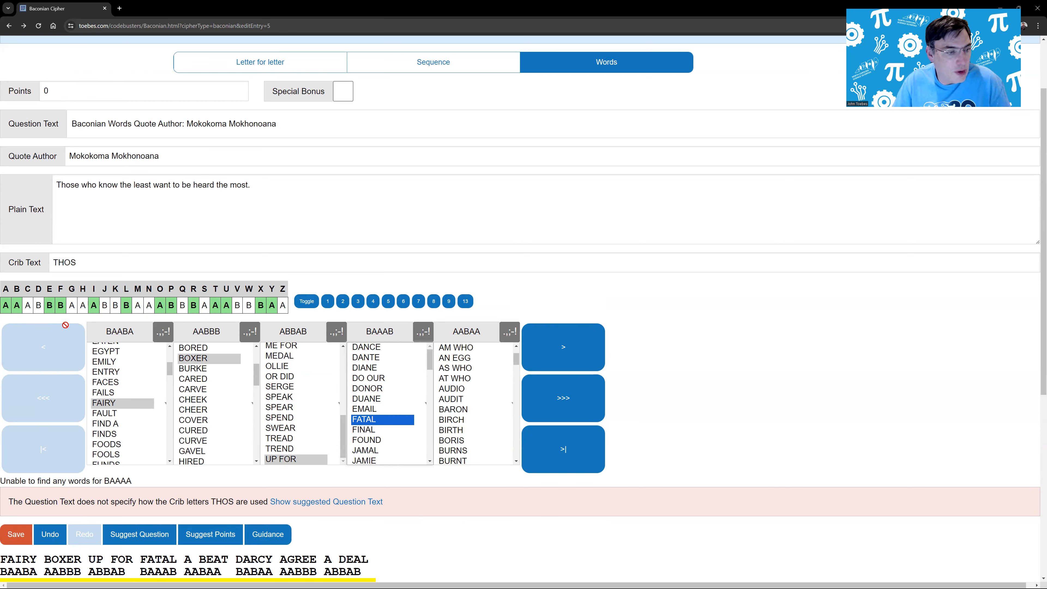
click(372, 348)
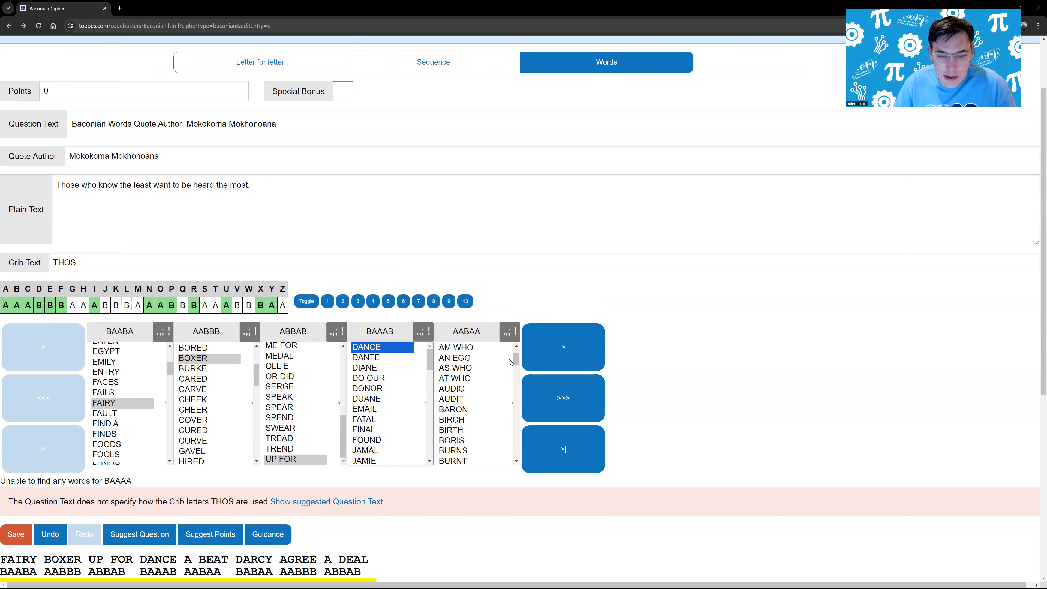
drag(516, 360, 519, 398)
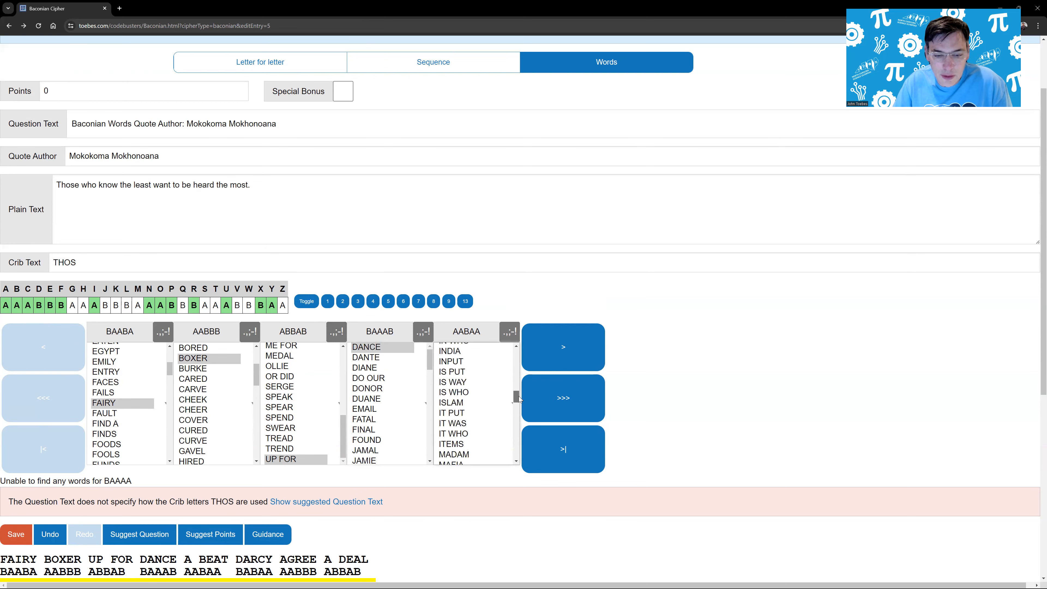
click(453, 373)
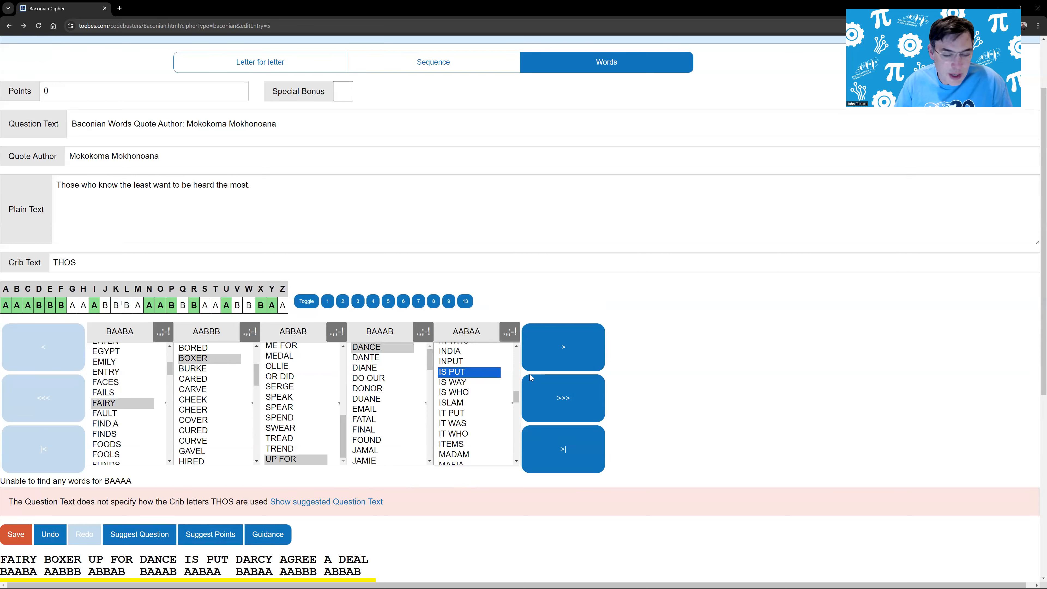
Advance through the word lists and choose DOWN A for the sixth cipher word (BABAA) and STEEP for the seventh (AABBB).
click(562, 355)
click(562, 356)
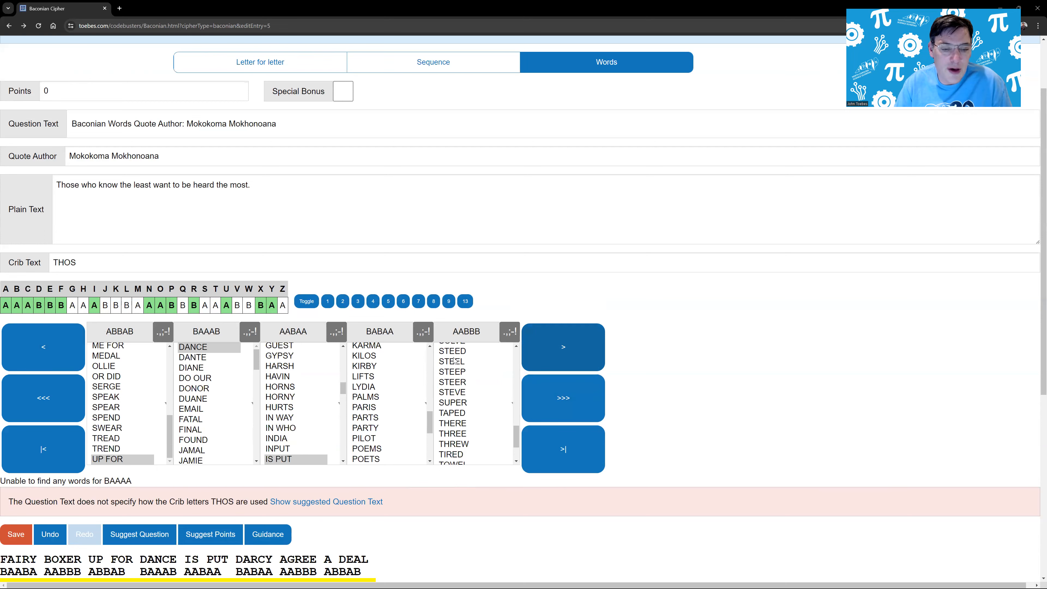
click(590, 348)
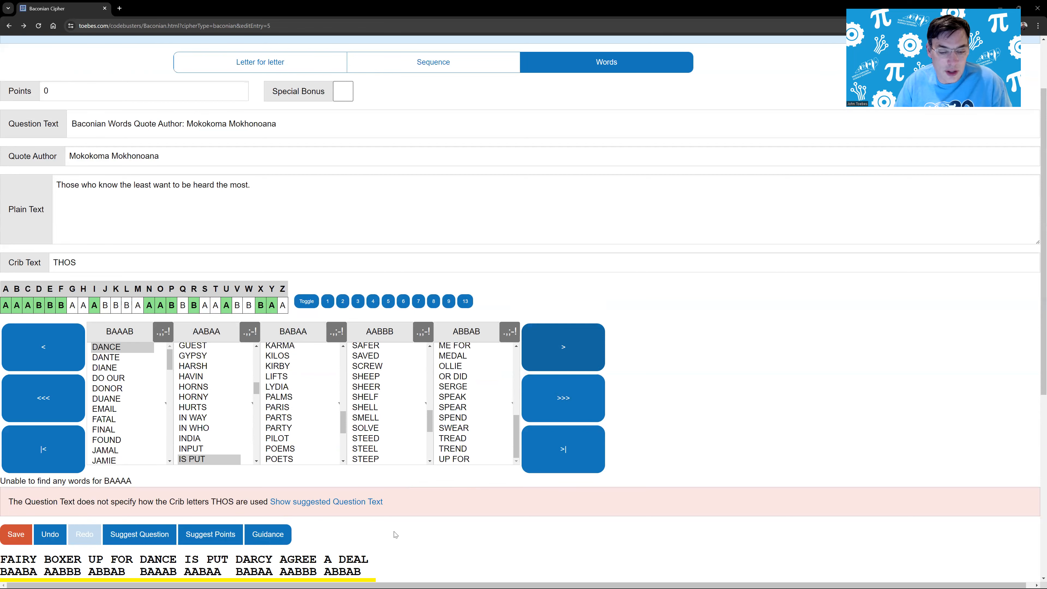
scroll(77, 465, down, 3)
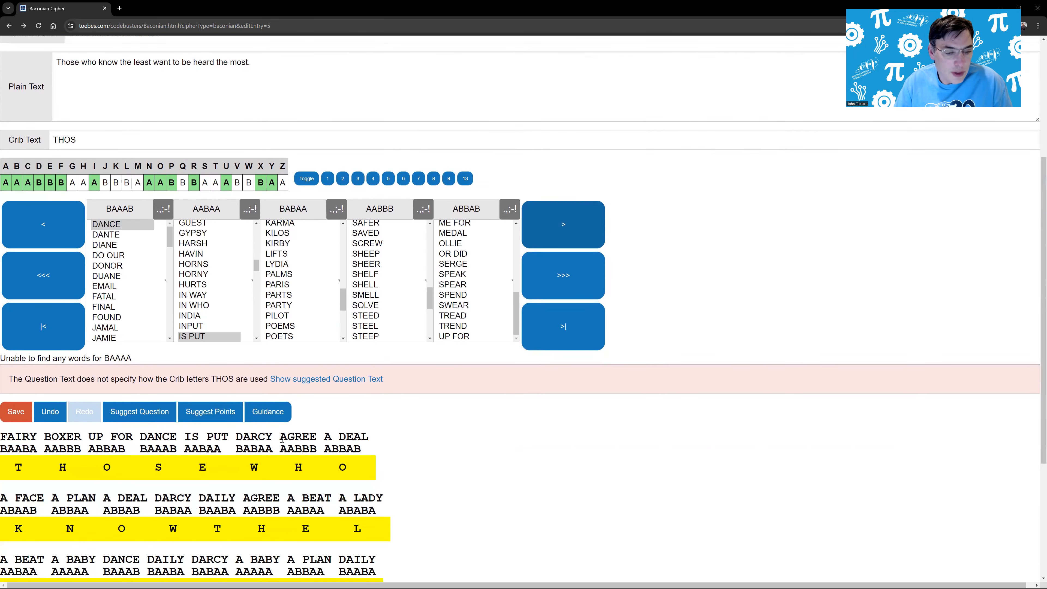
drag(345, 301, 350, 236)
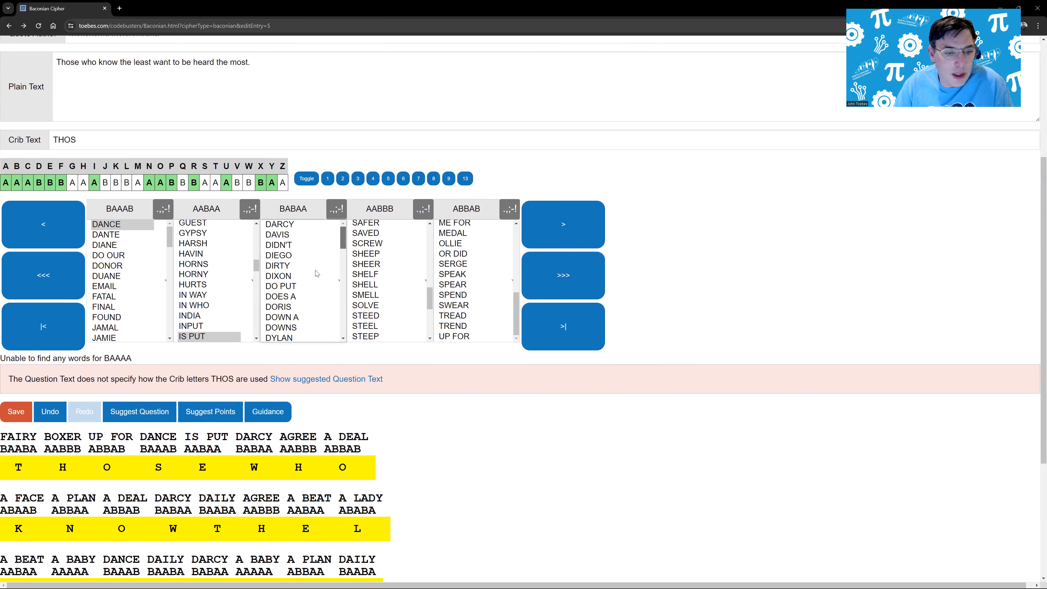
click(293, 318)
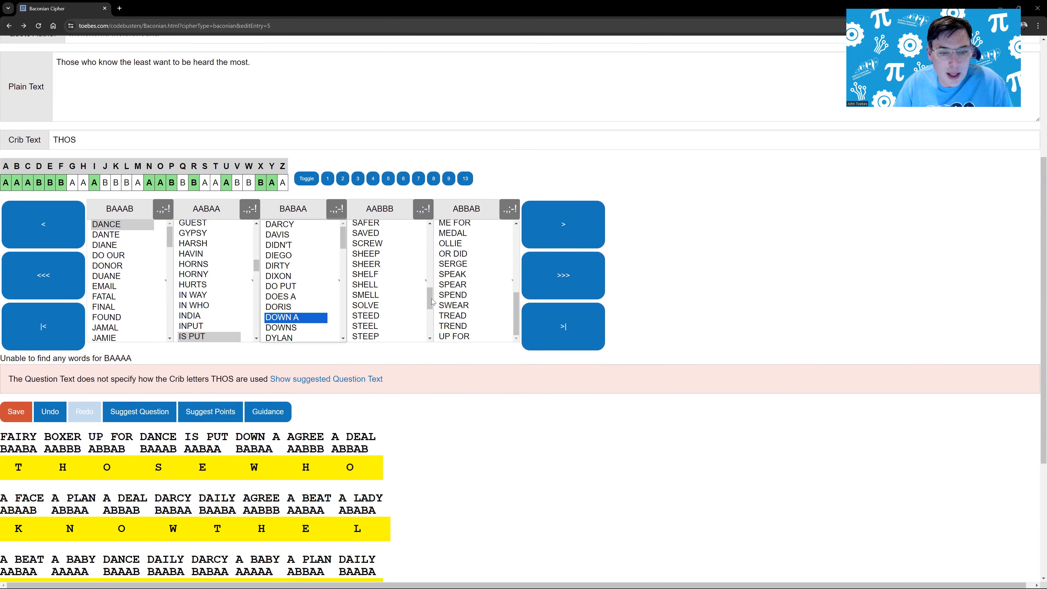
click(370, 336)
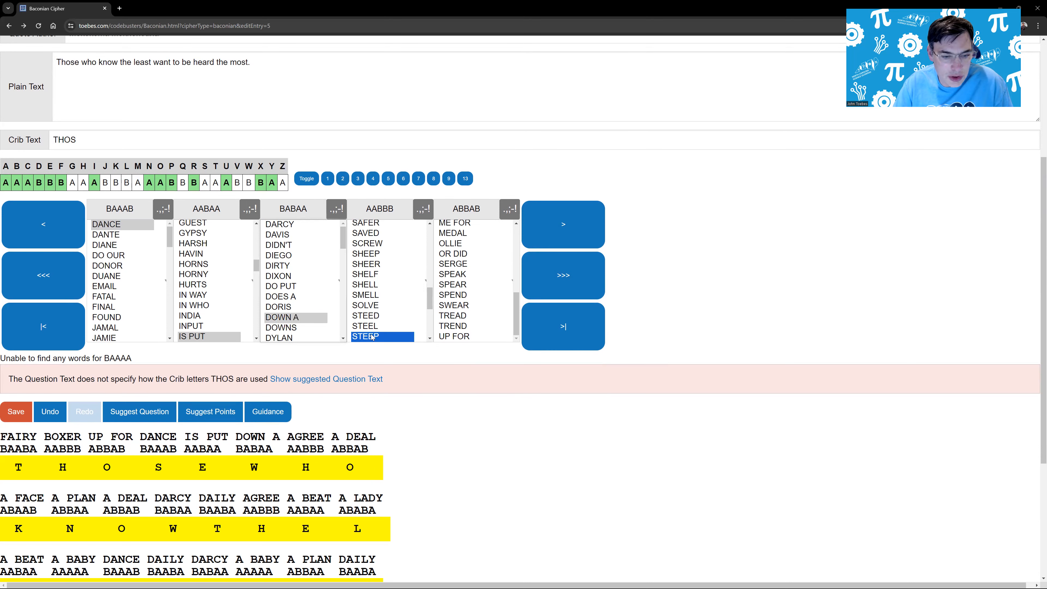
Choose BREAK as the eighth cipher word (ABBAB) and add a period after it to end the sentence.
drag(519, 302, 511, 231)
scroll(475, 281, down, 2)
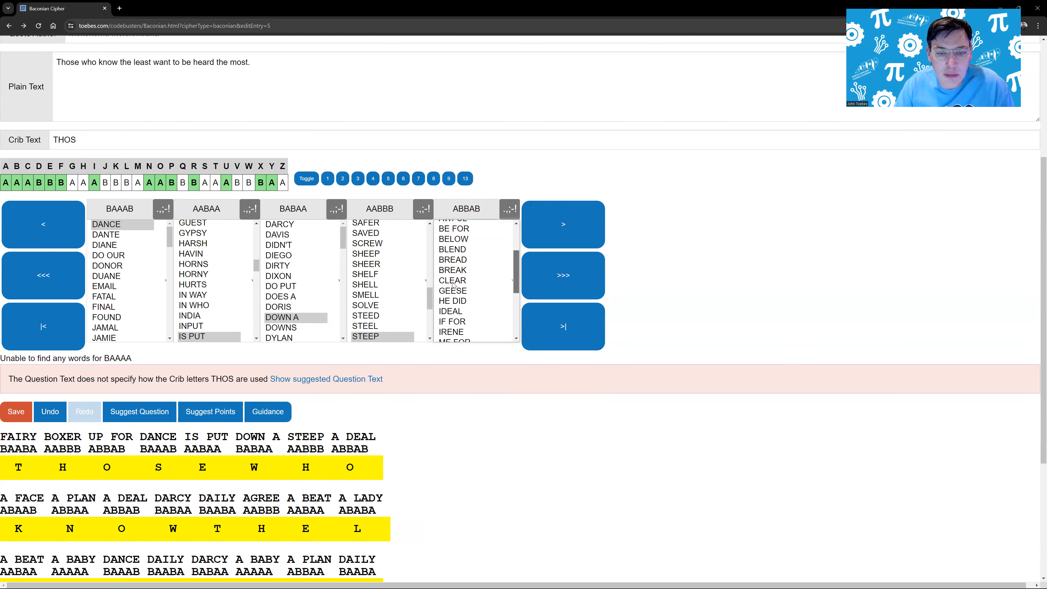
click(455, 271)
click(509, 210)
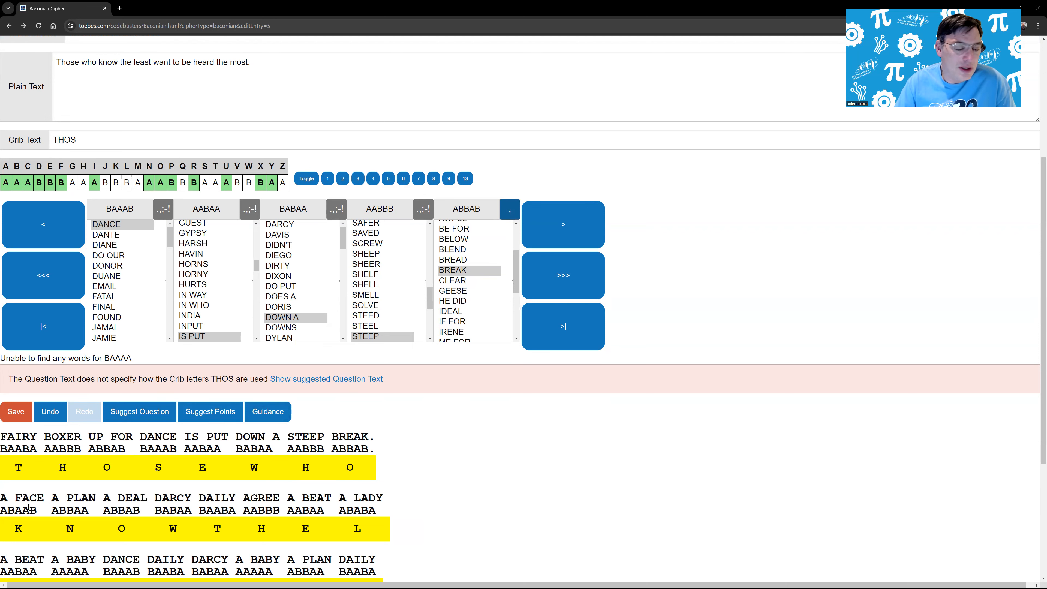
Advance to the words of the second cipher line and add a period after its third word, A DEAL.
scroll(159, 460, down, 5)
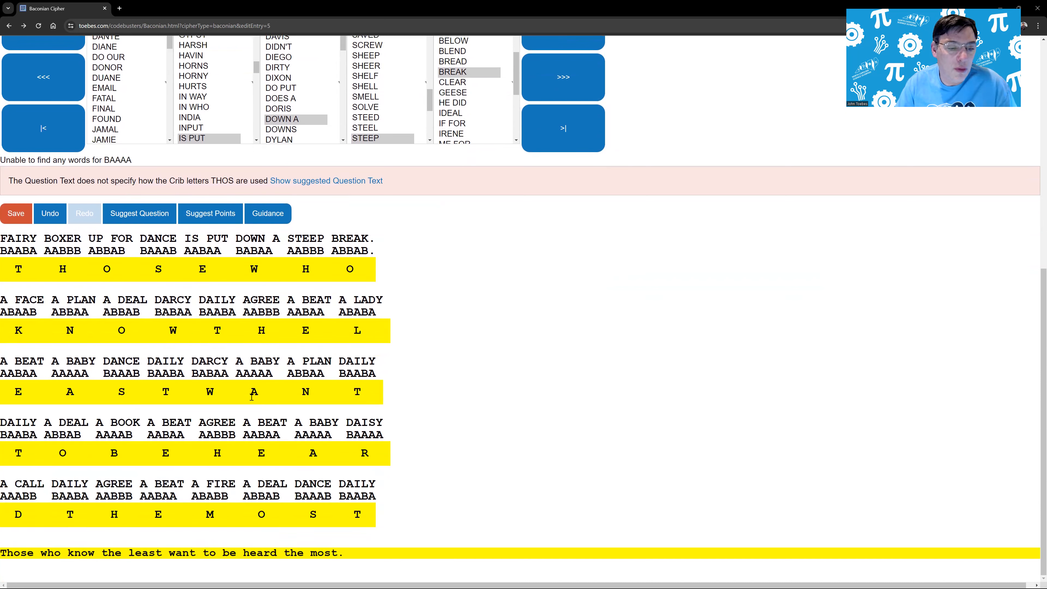
scroll(283, 375, up, 3)
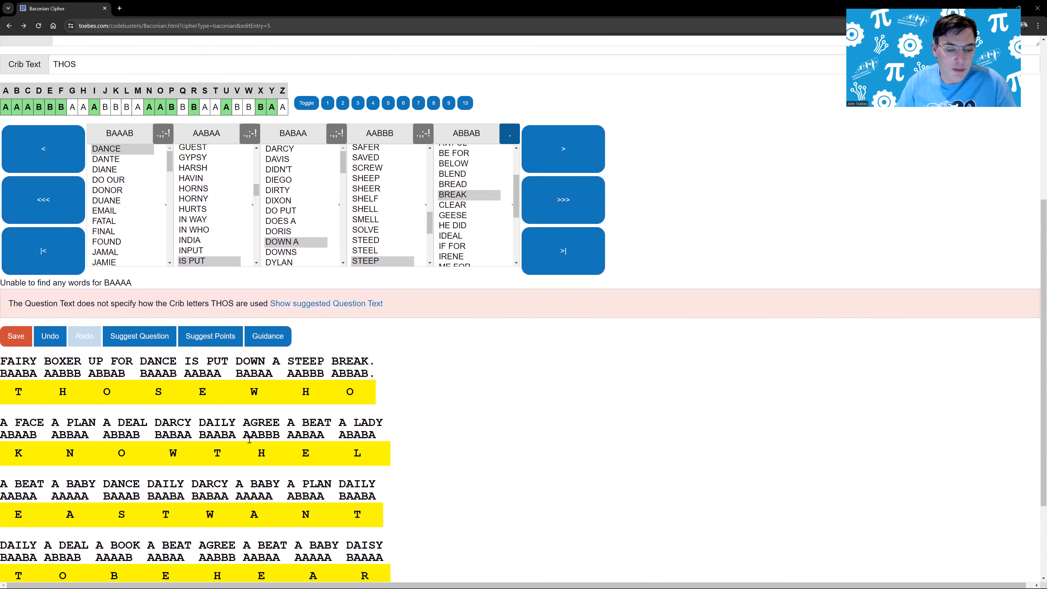
click(564, 149)
click(564, 148)
click(564, 149)
click(563, 149)
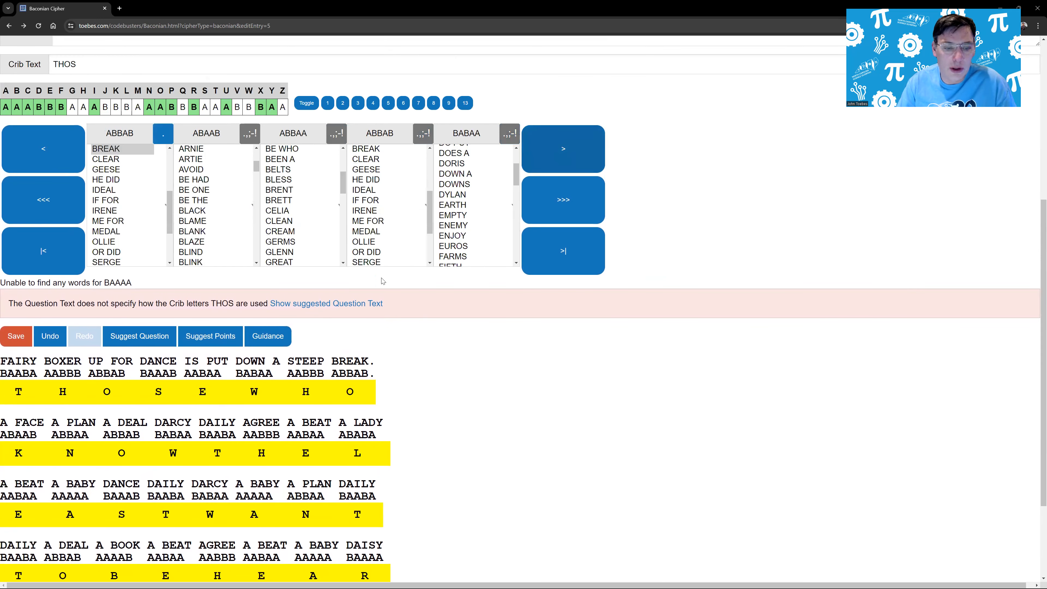
click(423, 136)
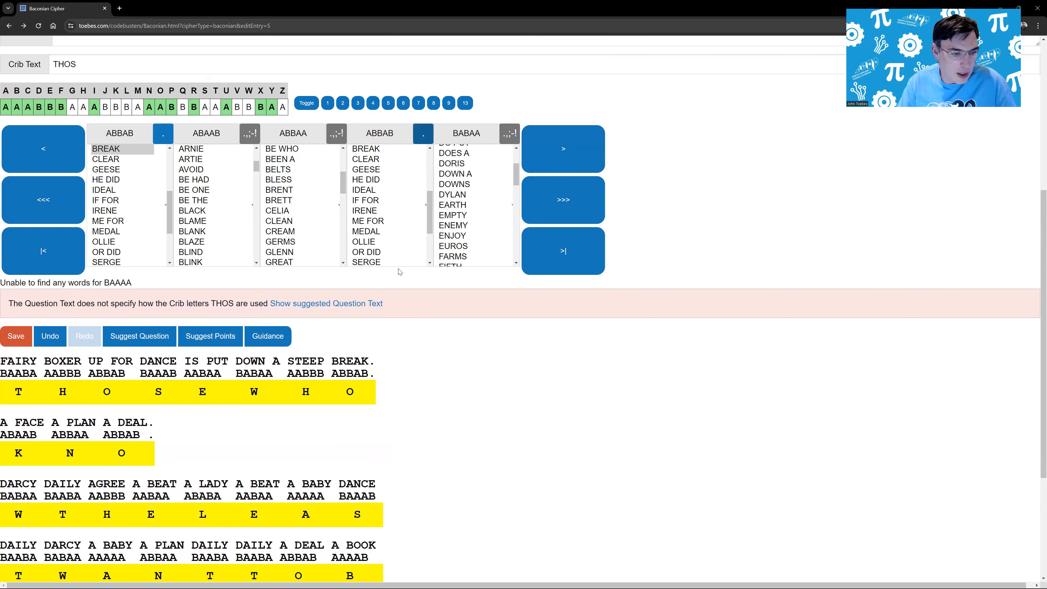
scroll(239, 433, down, 4)
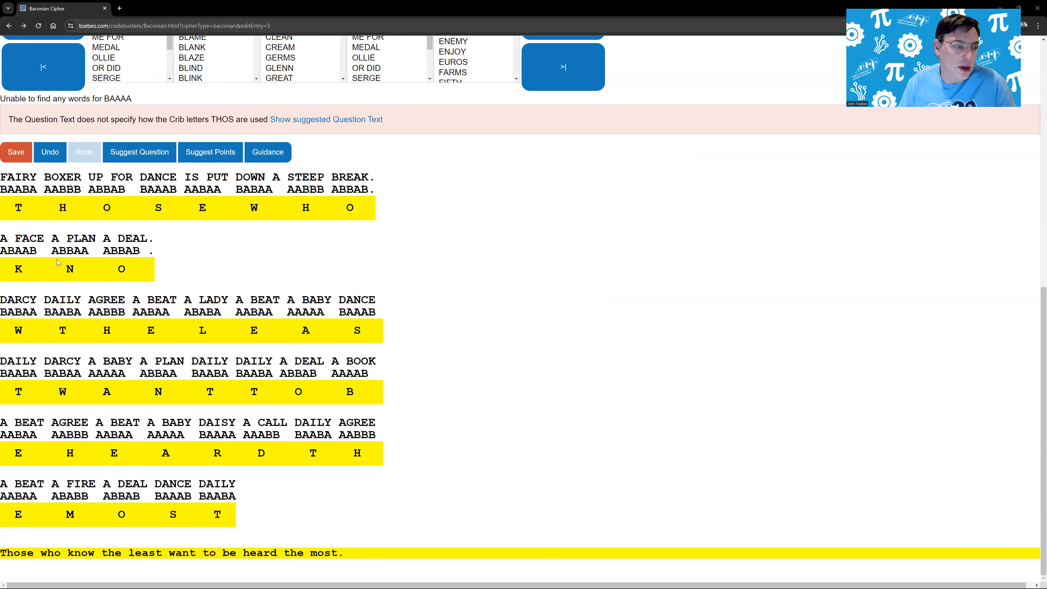
Replace the question text with the suggested strange-headlines wording, which says the deciphered text starts with THOS.
scroll(370, 223, up, 5)
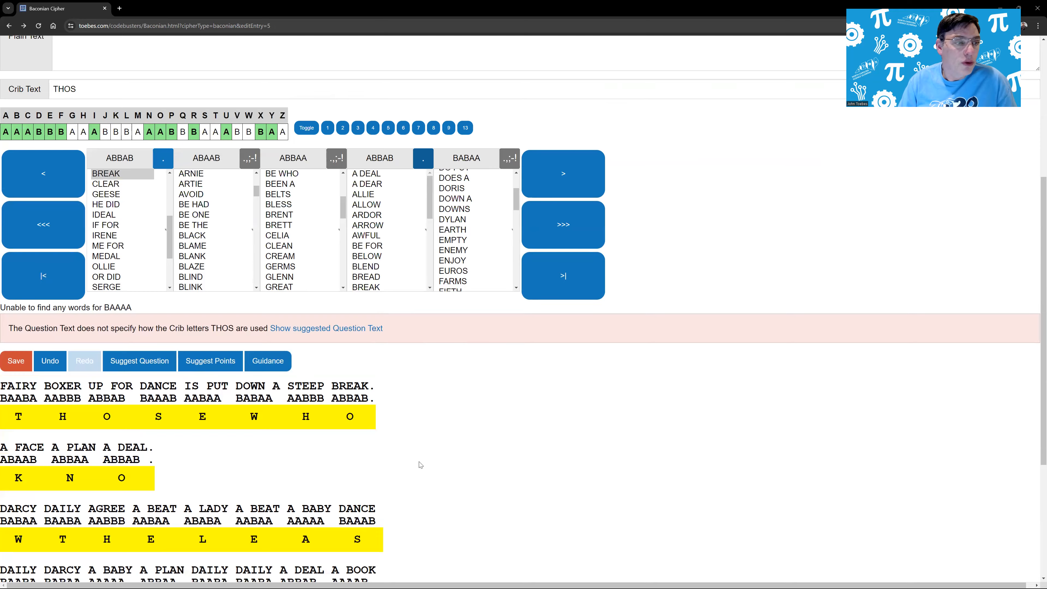
scroll(402, 470, up, 3)
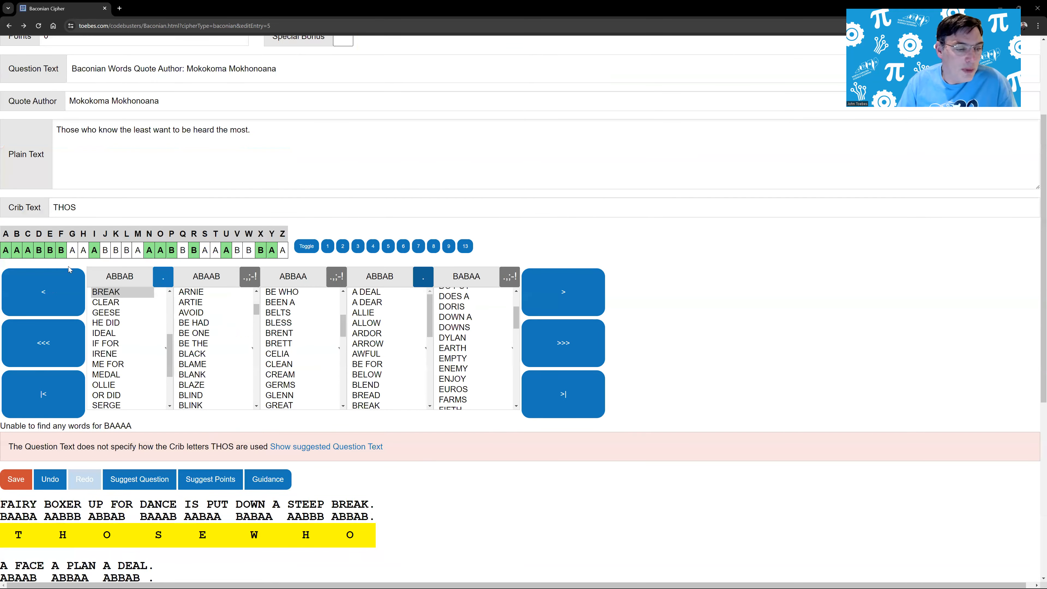
scroll(45, 329, up, 2)
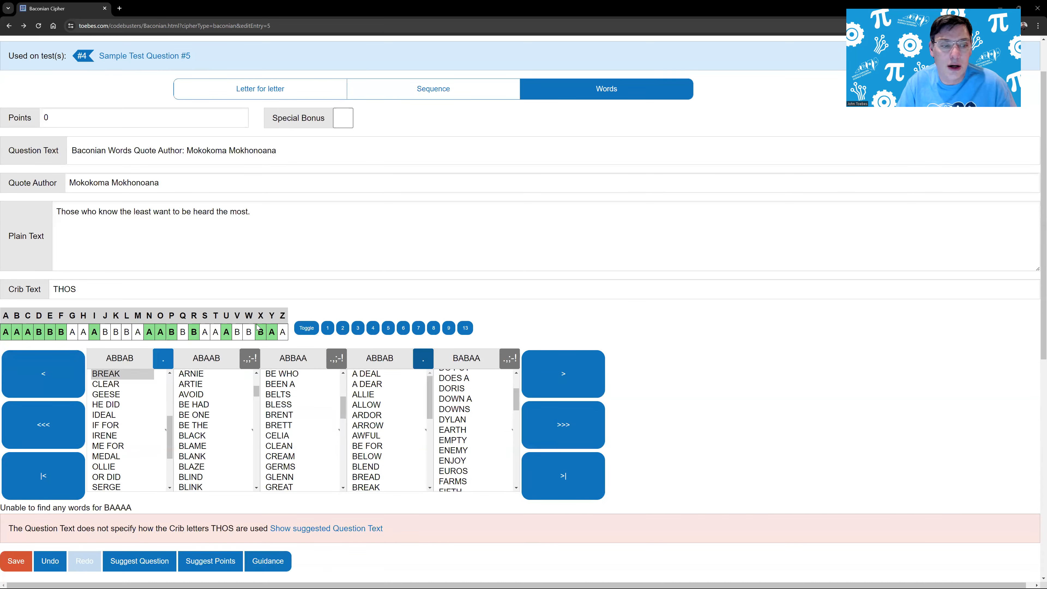
scroll(190, 227, down, 2)
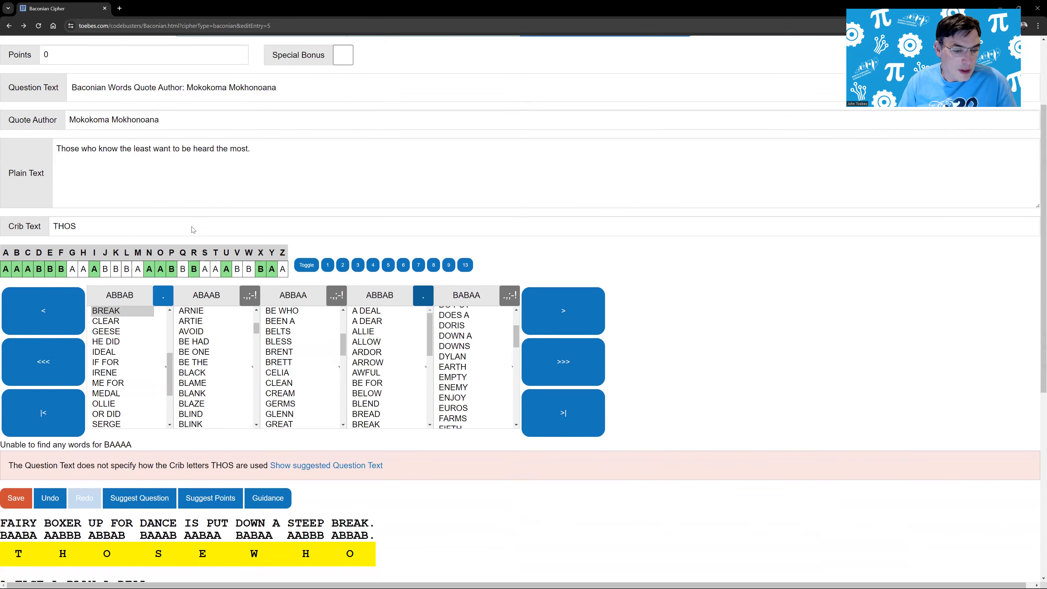
scroll(194, 248, up, 2)
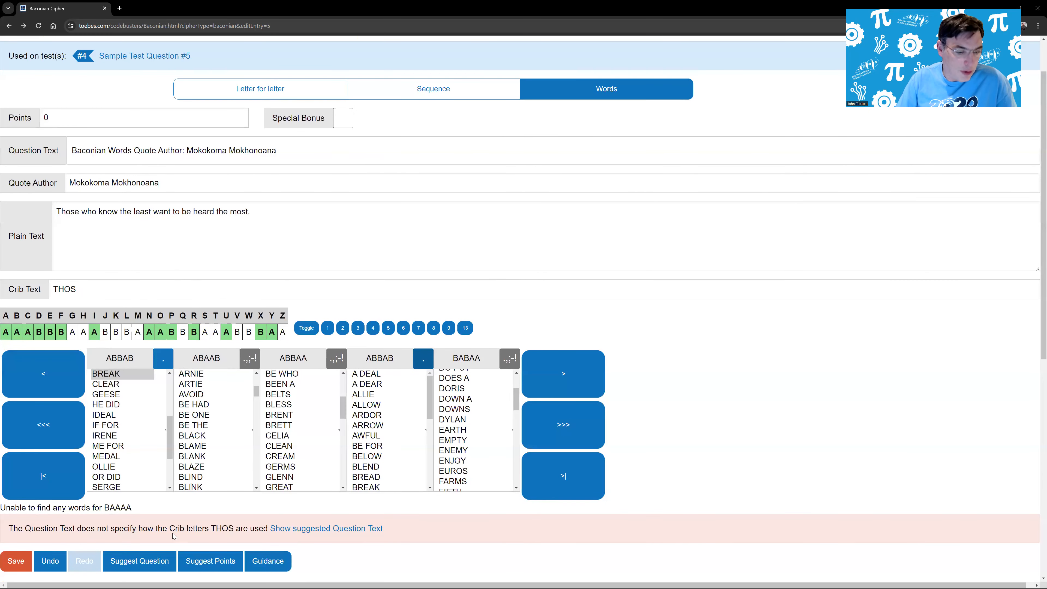
click(152, 562)
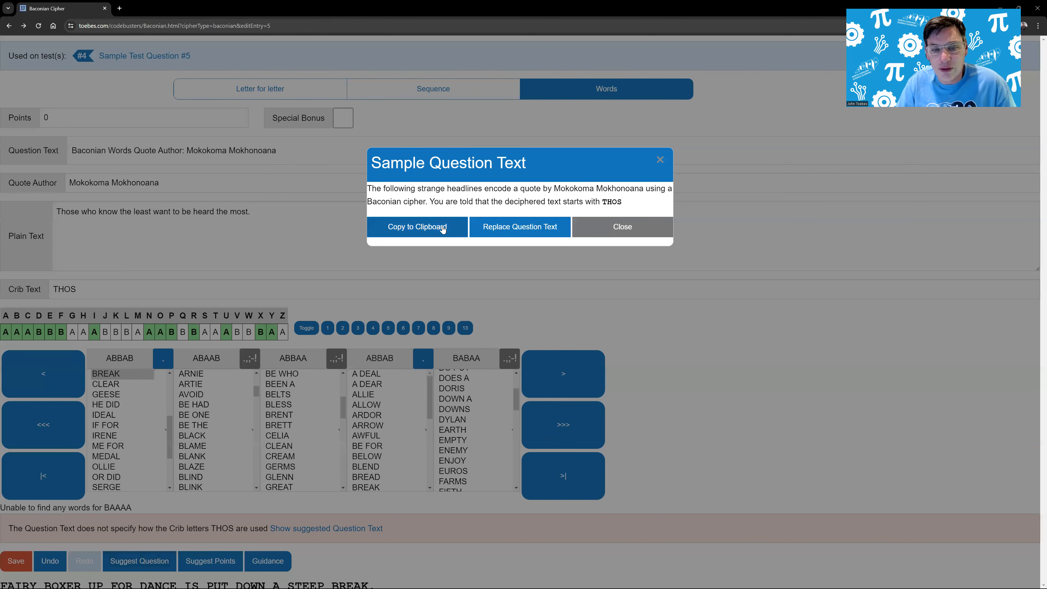
click(497, 228)
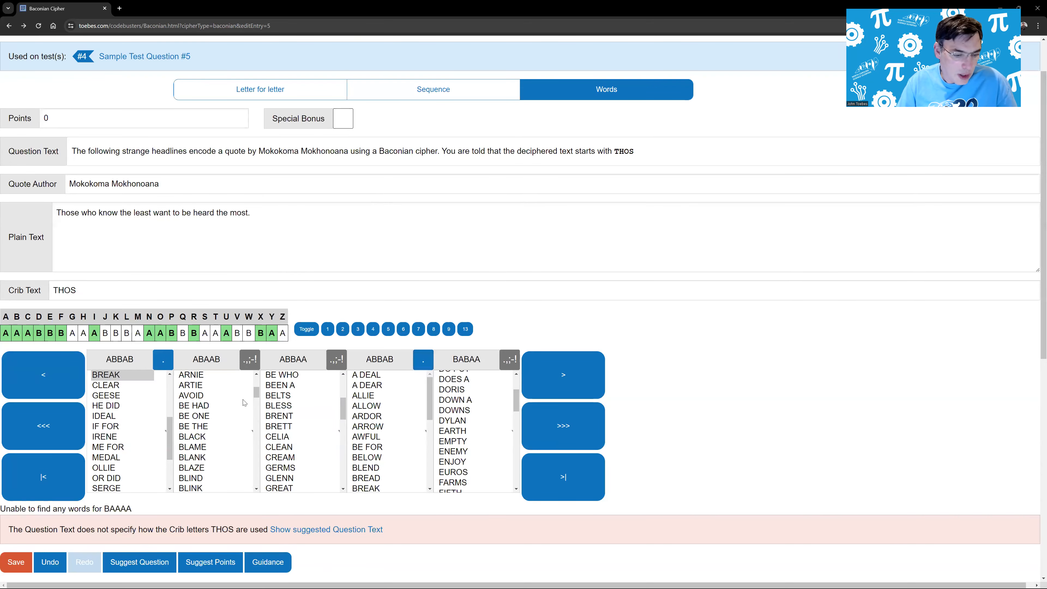
Set the question's points to the suggested score of 261 and save the question.
click(223, 563)
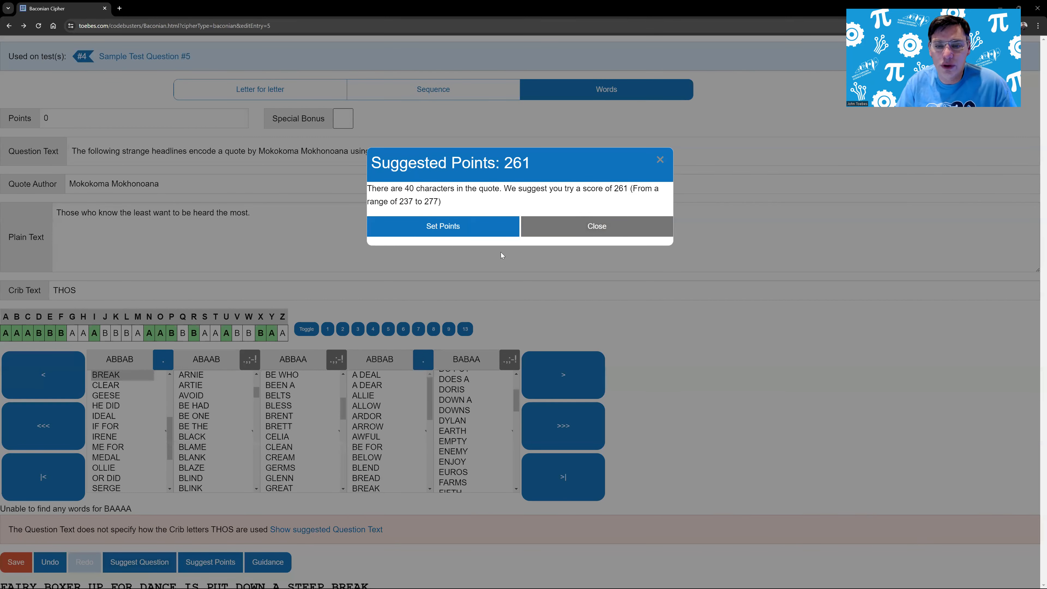
click(442, 230)
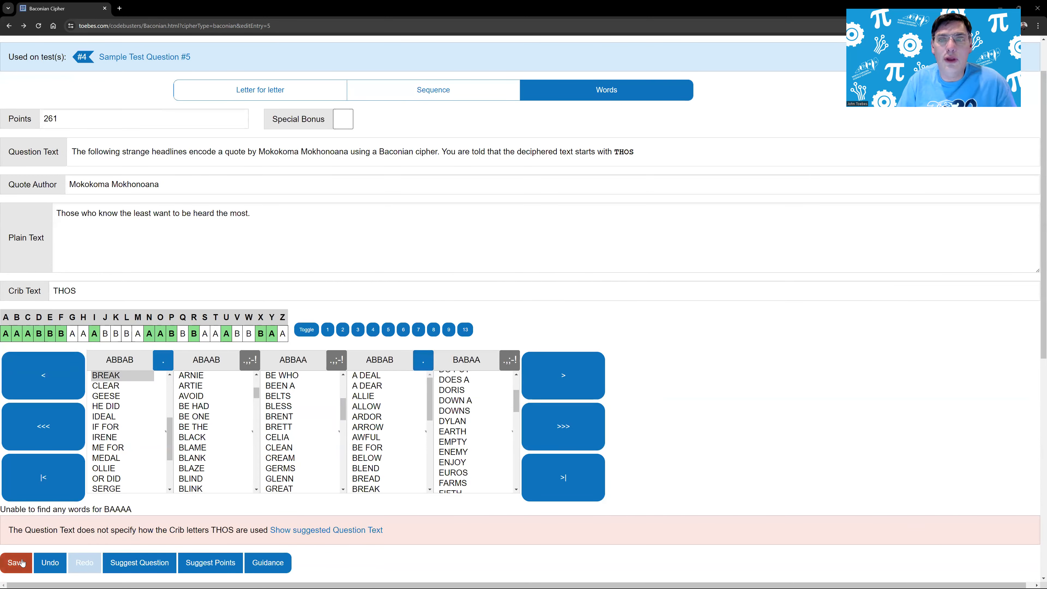
click(22, 562)
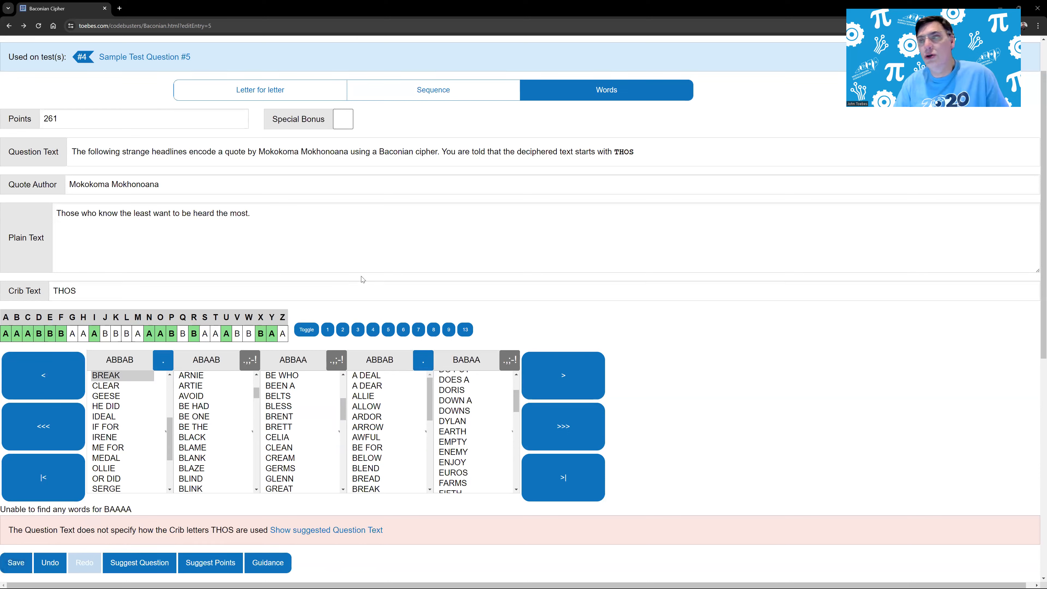